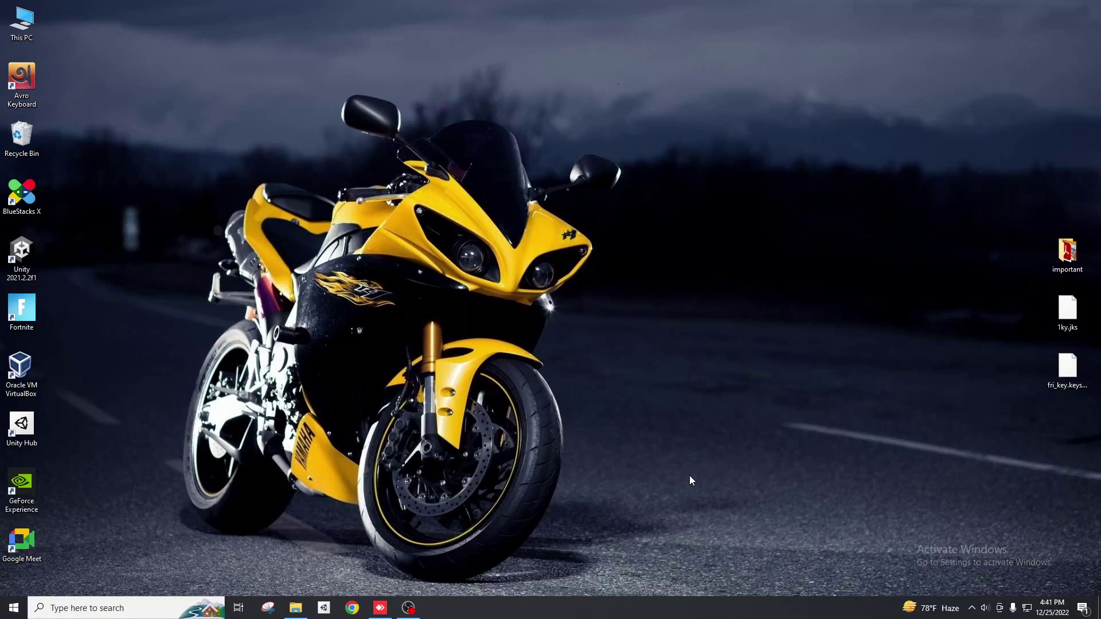
Step: Search Windows for 'command prompt' and launch Command Prompt as administrator
click(107, 611)
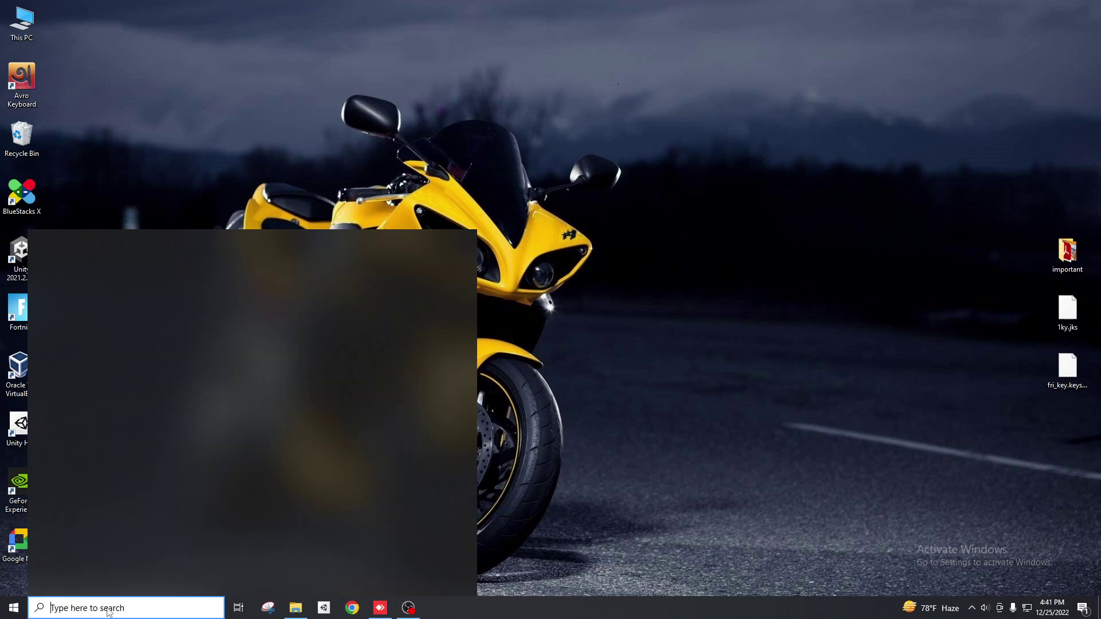
text(co)
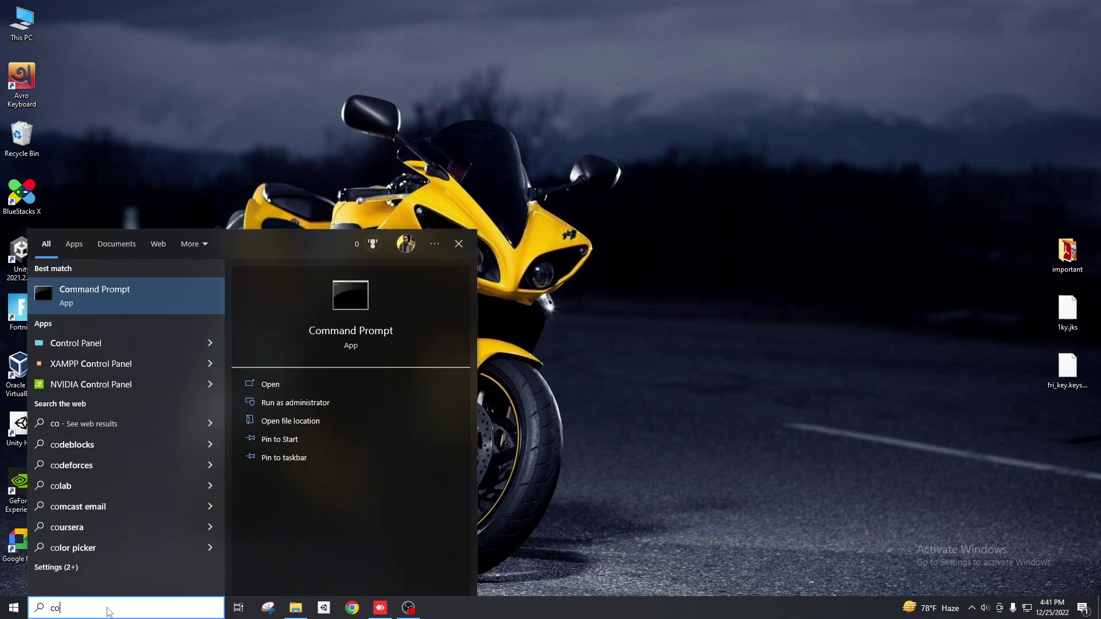
text(mmand pr)
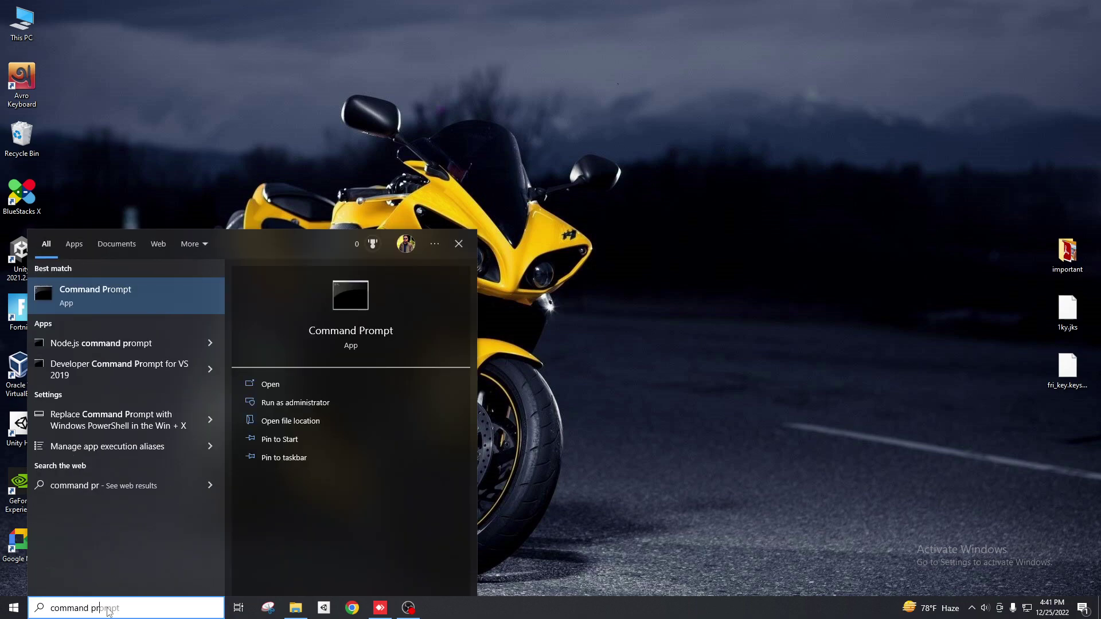
text(o)
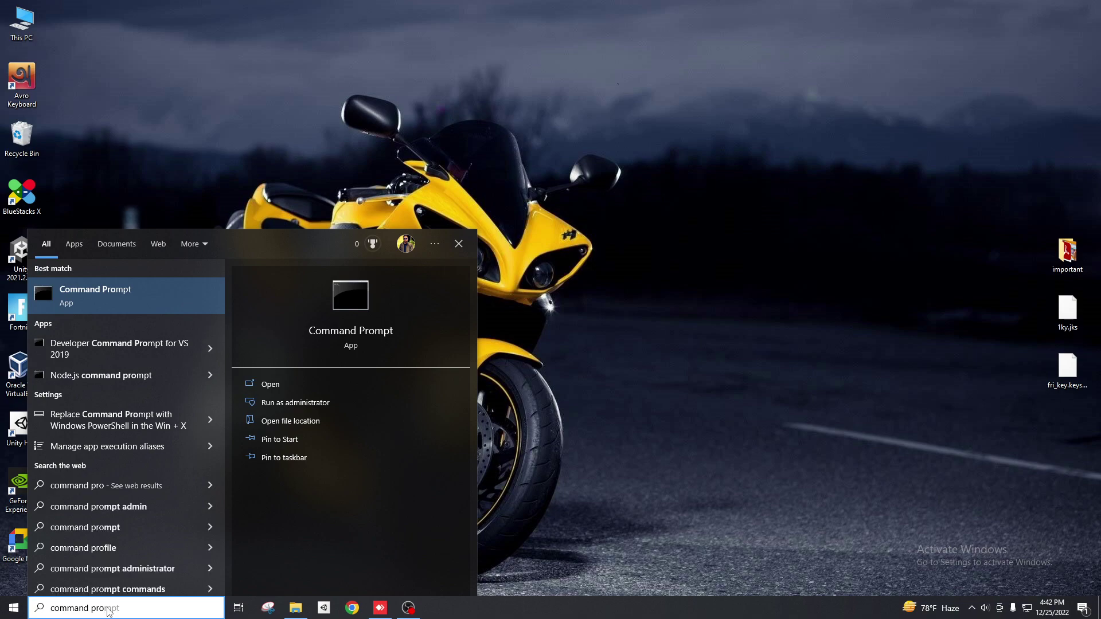
text(mpo)
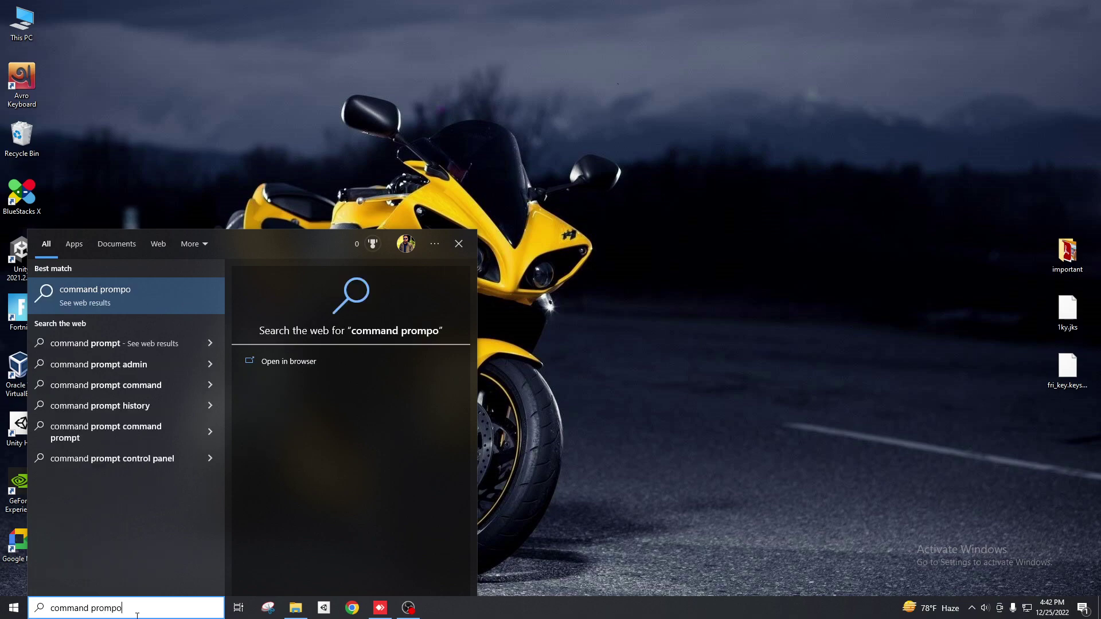
key(BackSpace)
key(BackSpace)
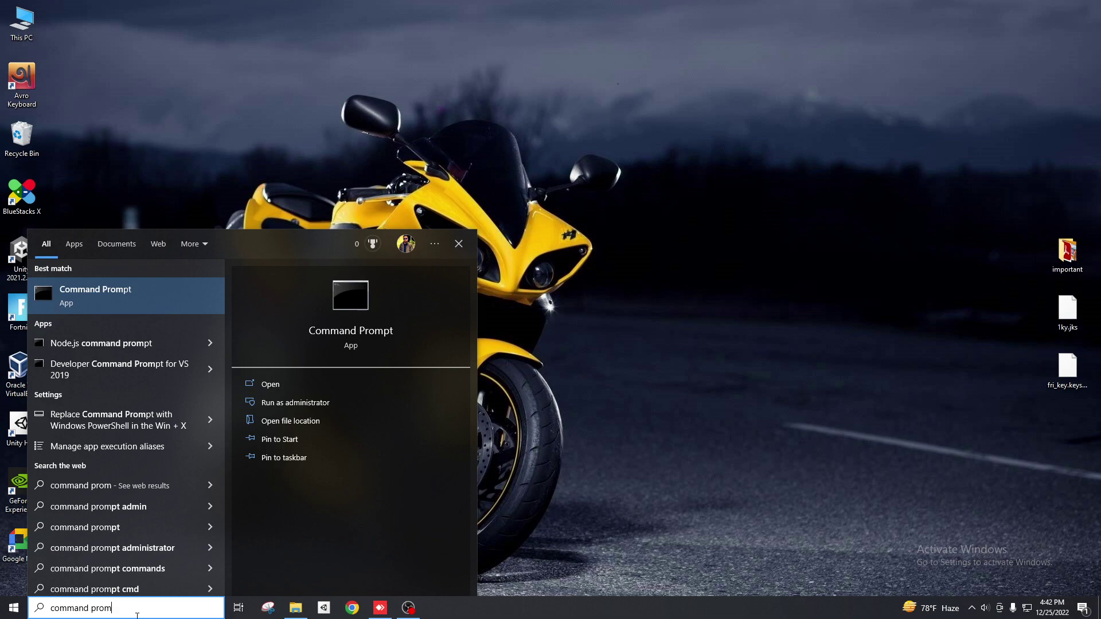
text(pt)
right_click(129, 297)
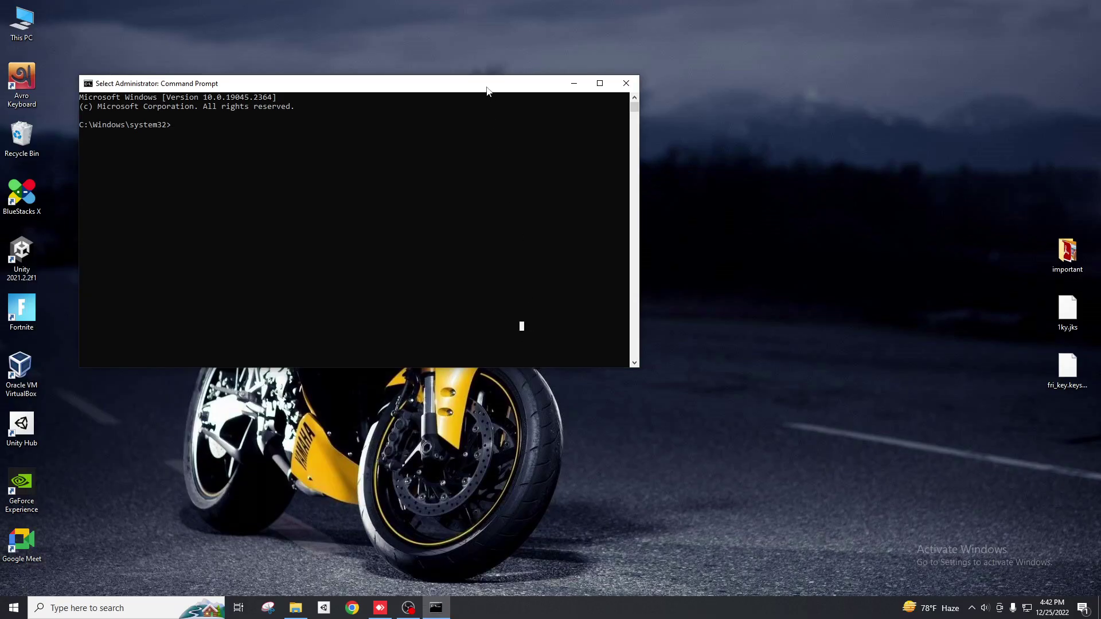
Step: Maximize the console, enlarge its text, and run ssh-keygen
double_click(489, 84)
ctrl+scroll(450, 336, up, 2)
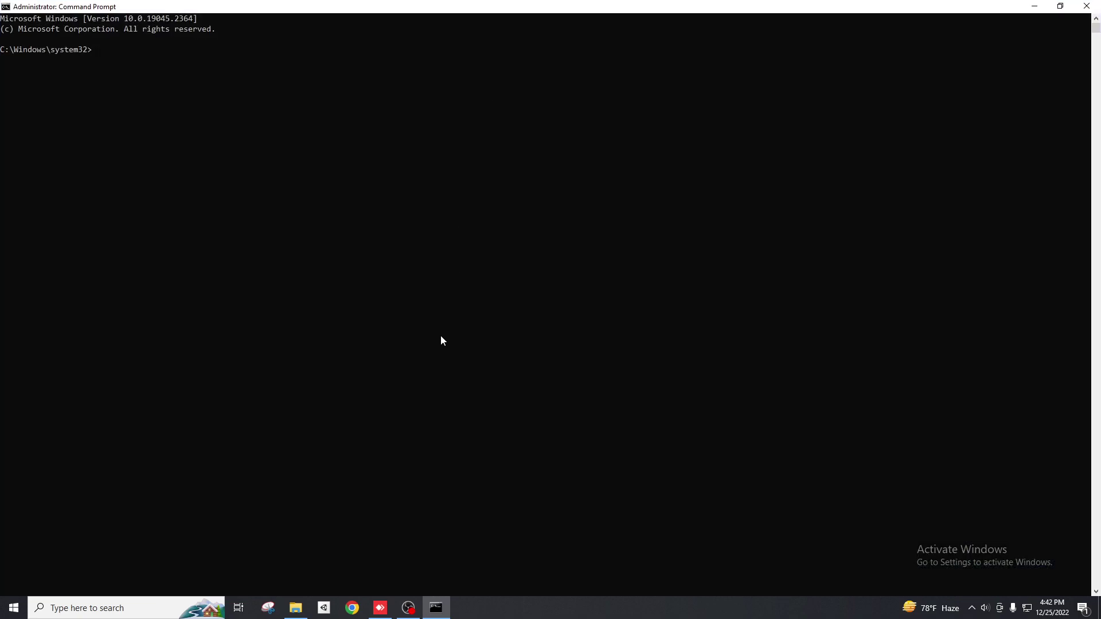
ctrl+scroll(442, 339, up, 2)
ctrl+scroll(443, 359, up, 2)
ctrl+scroll(443, 366, up, 2)
ctrl+scroll(448, 373, up, 2)
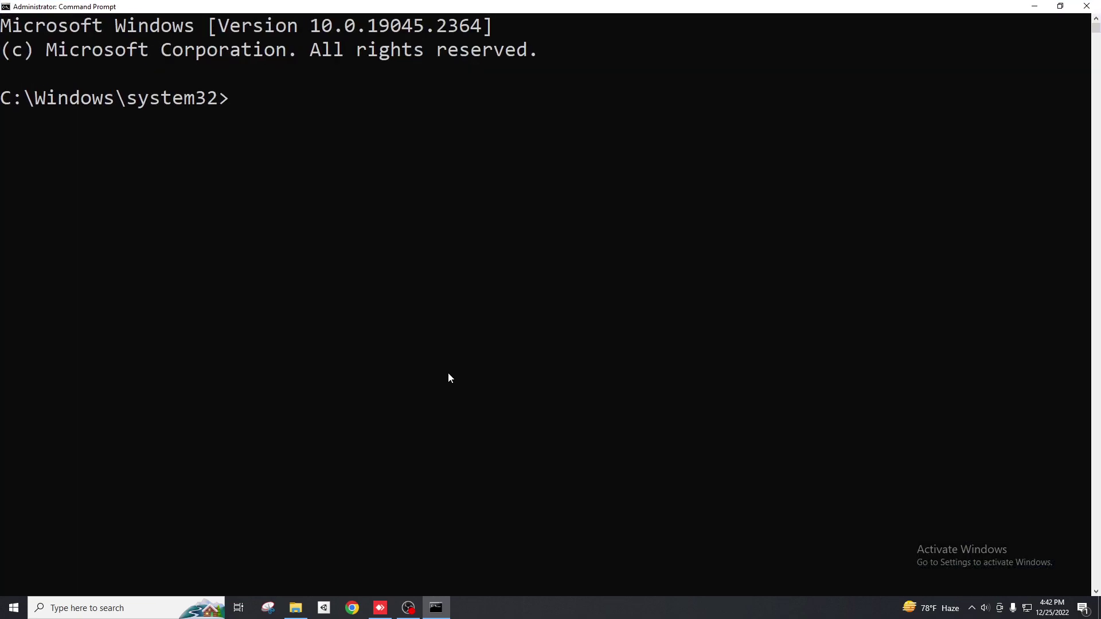
ctrl+scroll(449, 374, up, 2)
click(534, 393)
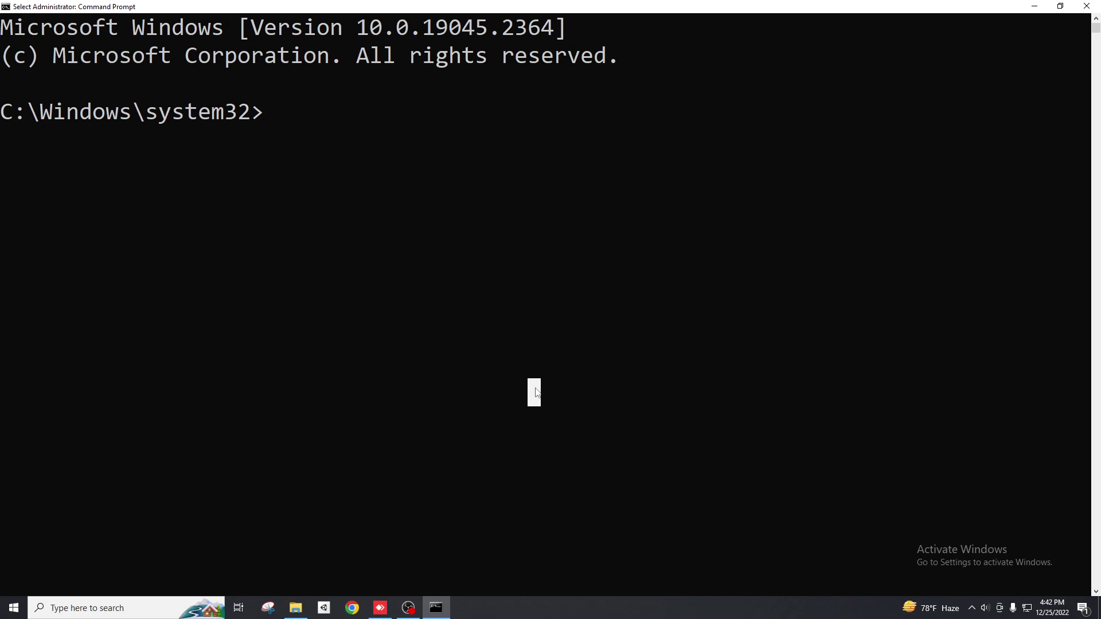
click(350, 139)
text(s)
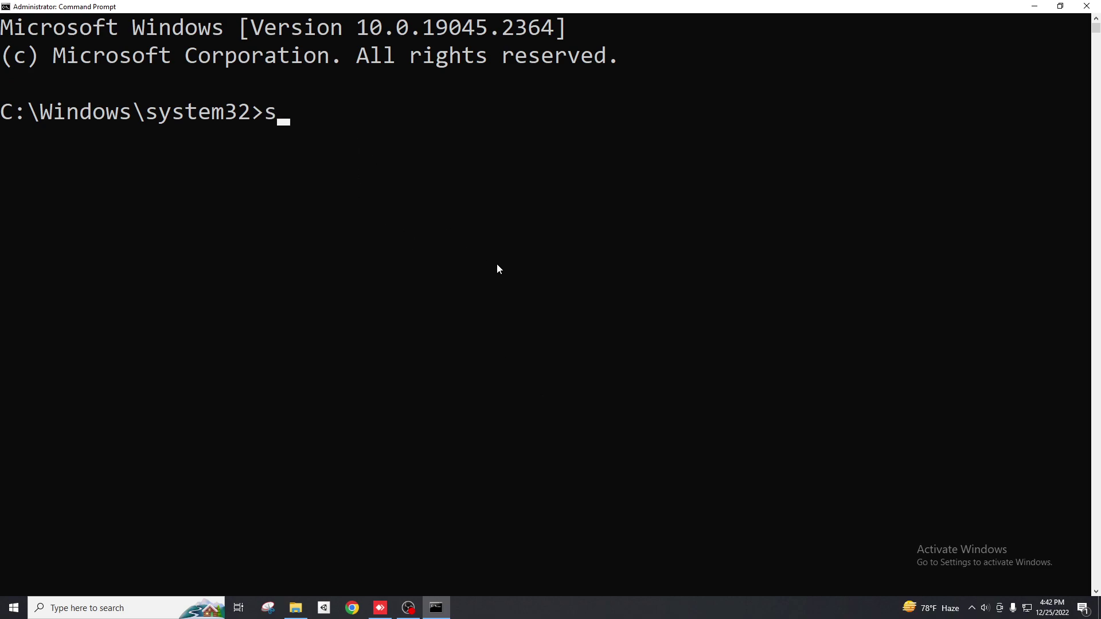
text(sh)
text(-keyg)
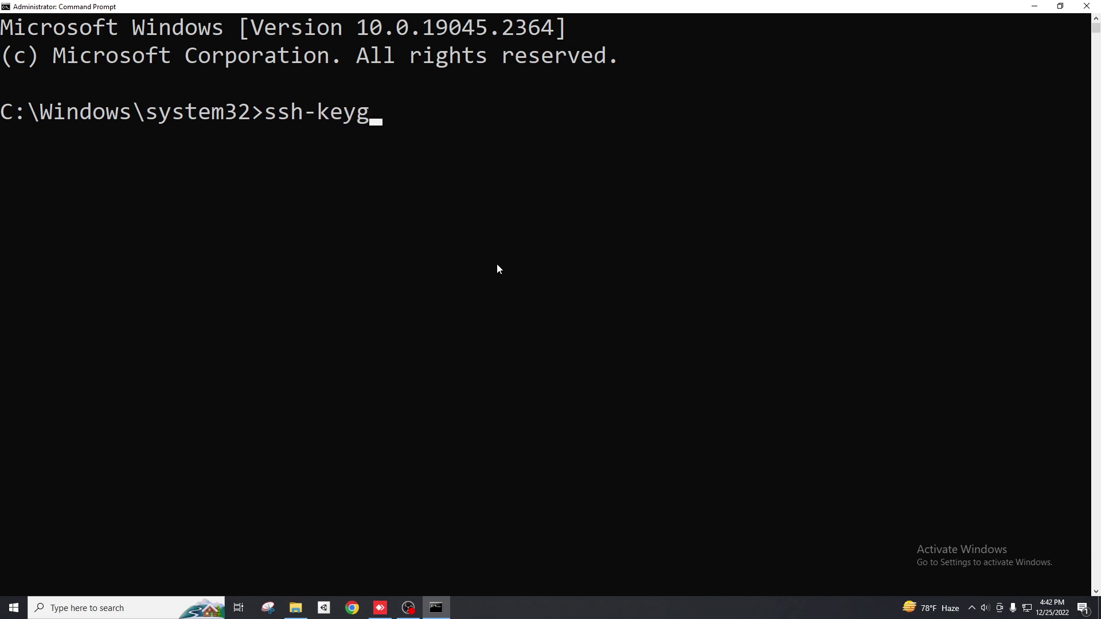
text(en)
key(Return)
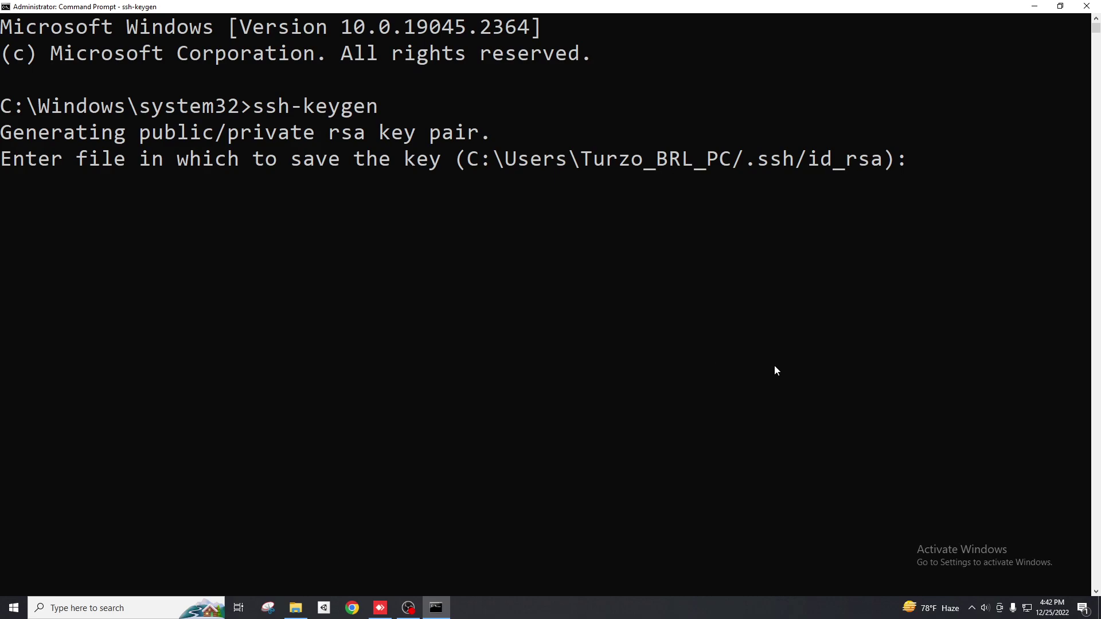
Step: Accept the default key location and an empty passphrase to create the RSA 3072 keys
key(Return)
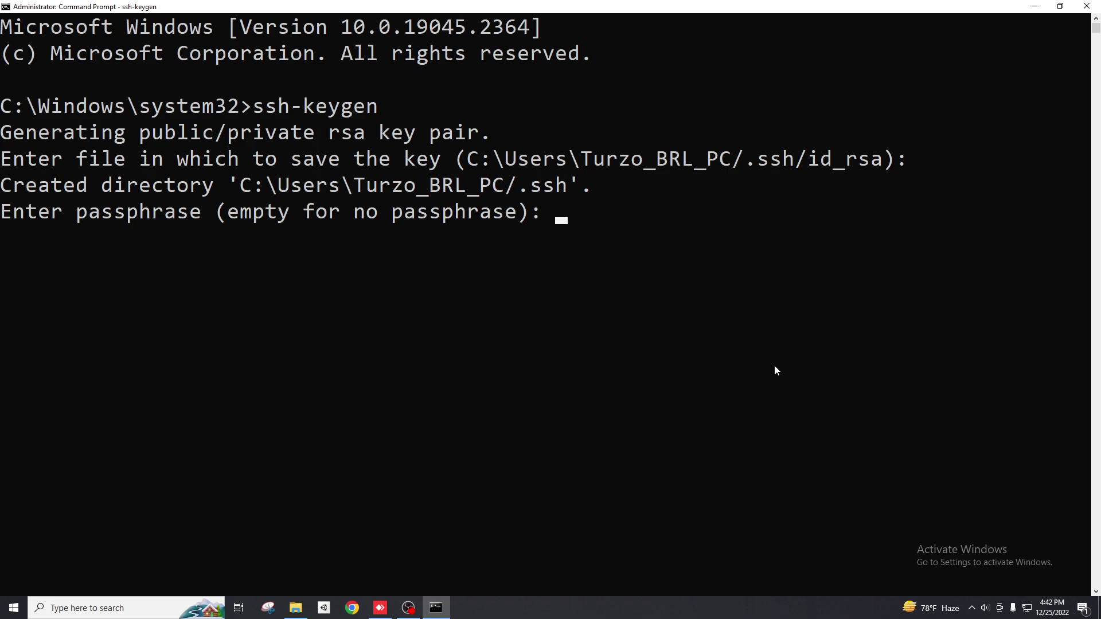
key(Return)
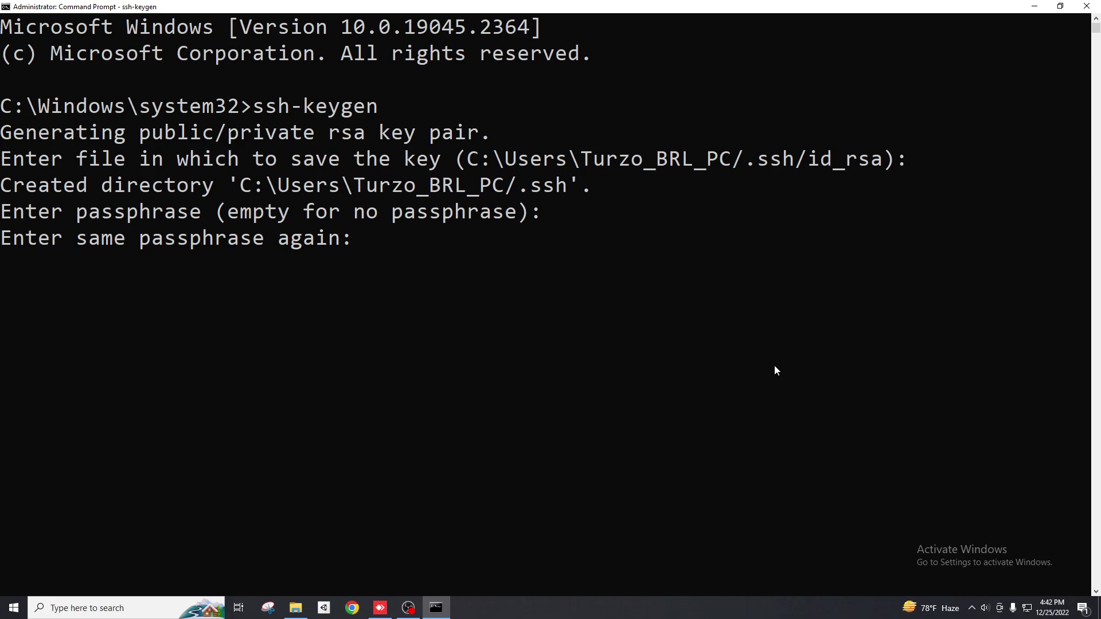
key(Return)
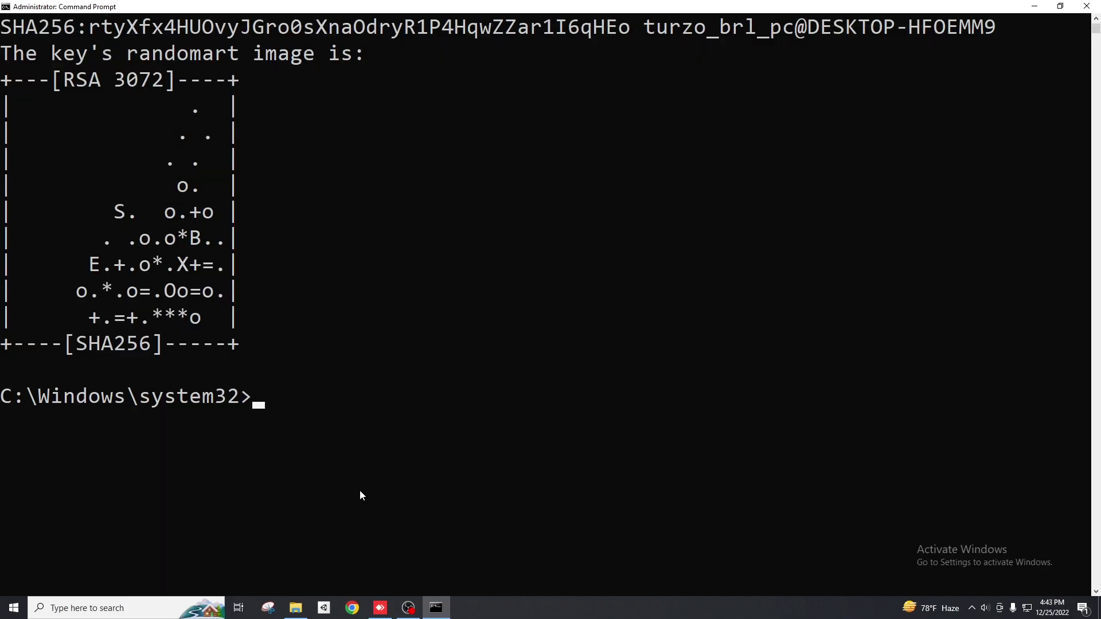
Step: Minimize the console and browse This PC to C:\Users\<profile>\.ssh
click(1036, 7)
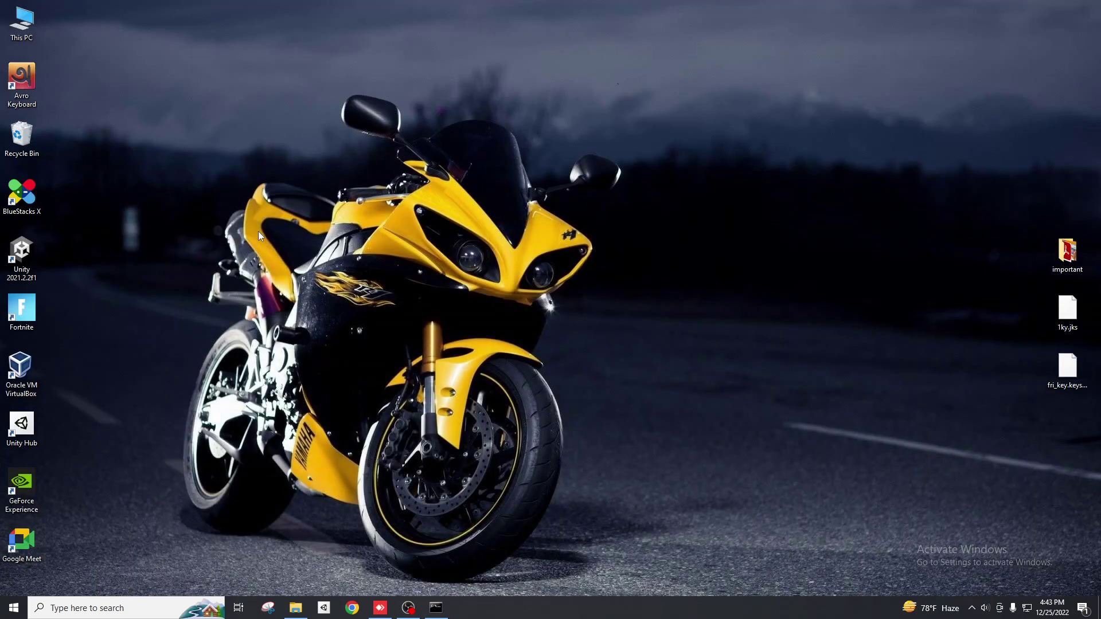
double_click(22, 24)
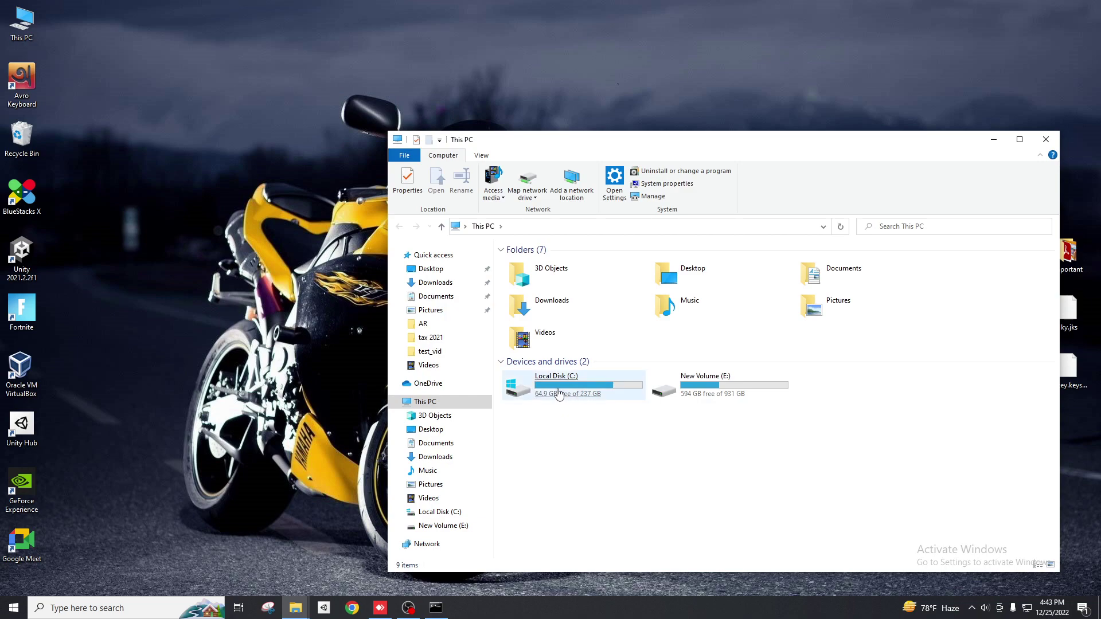
double_click(570, 391)
click(531, 374)
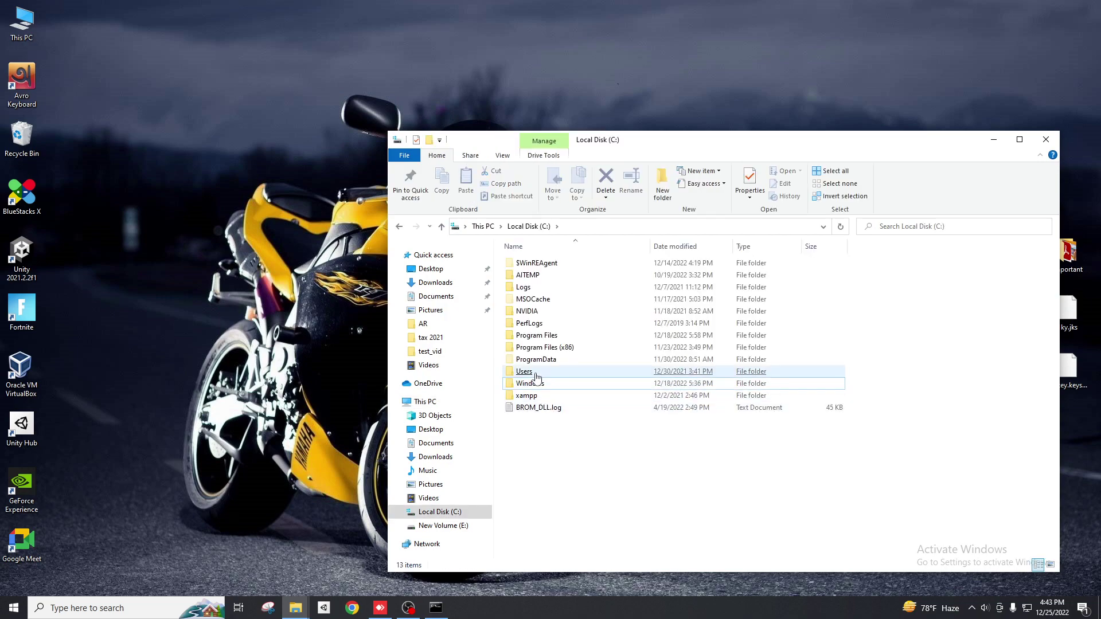
double_click(533, 373)
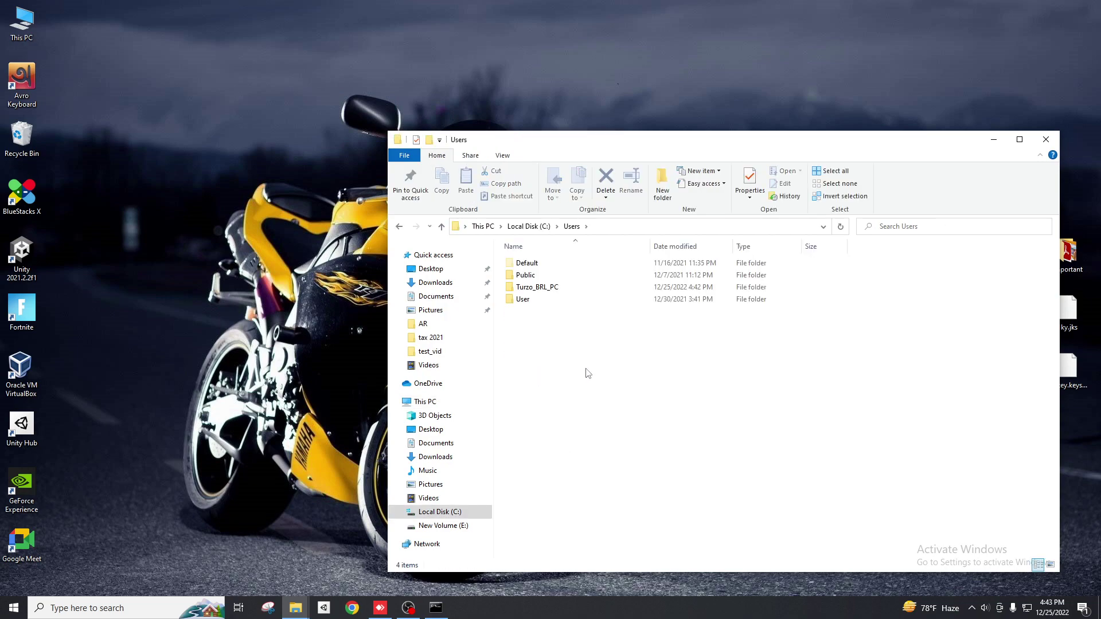
double_click(553, 293)
click(553, 290)
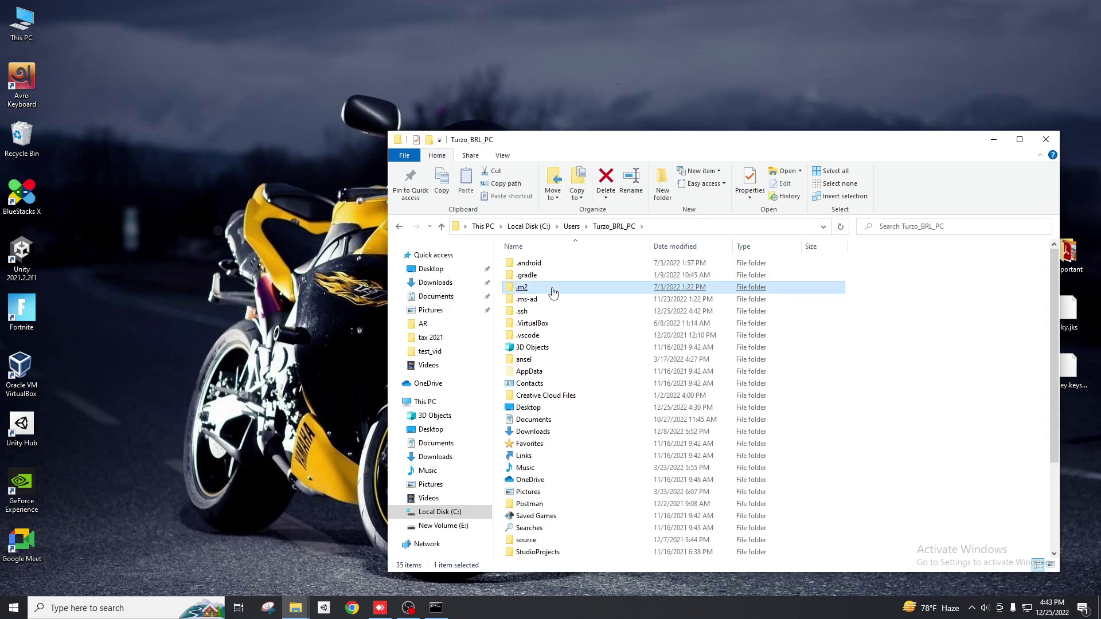
click(531, 315)
double_click(531, 315)
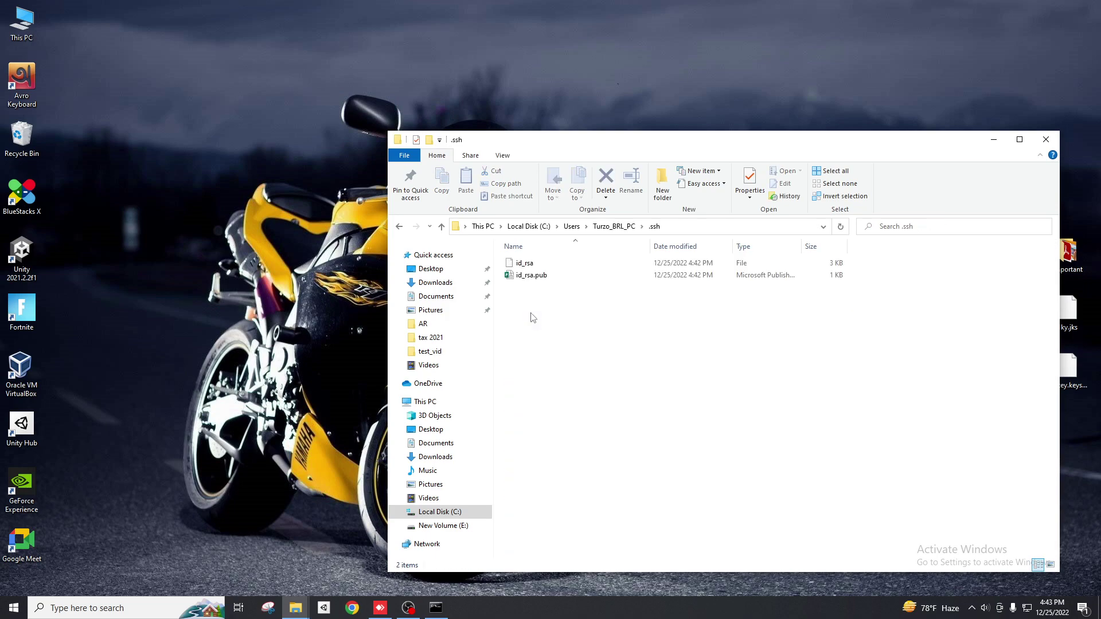
Step: Open id_rsa.pub in WordPad after the default Publisher attempt fails
click(531, 284)
double_click(530, 284)
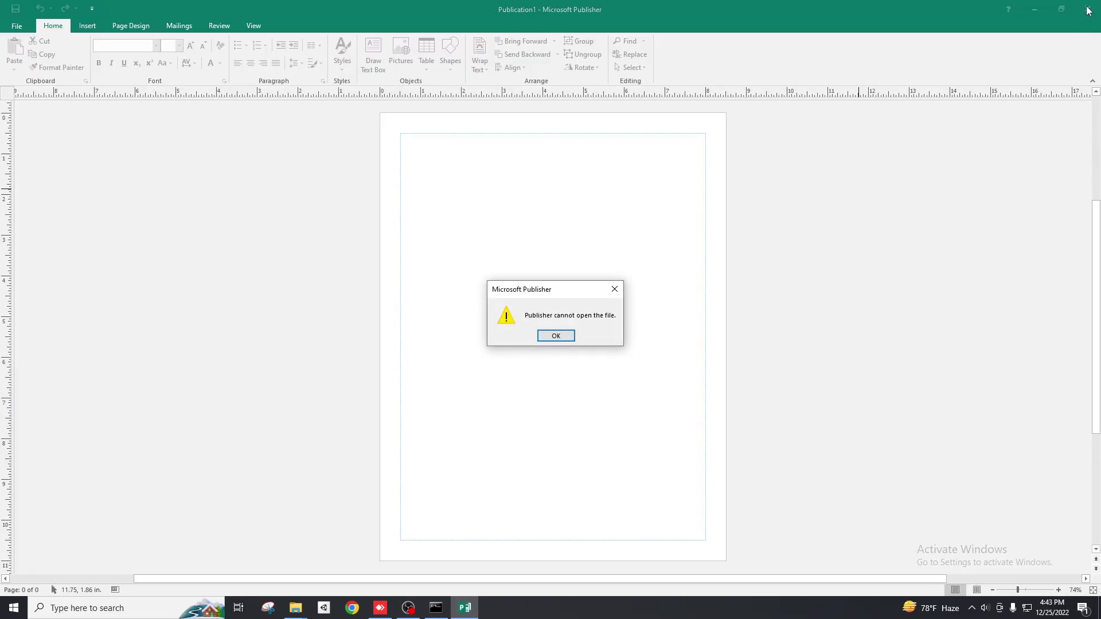
click(556, 336)
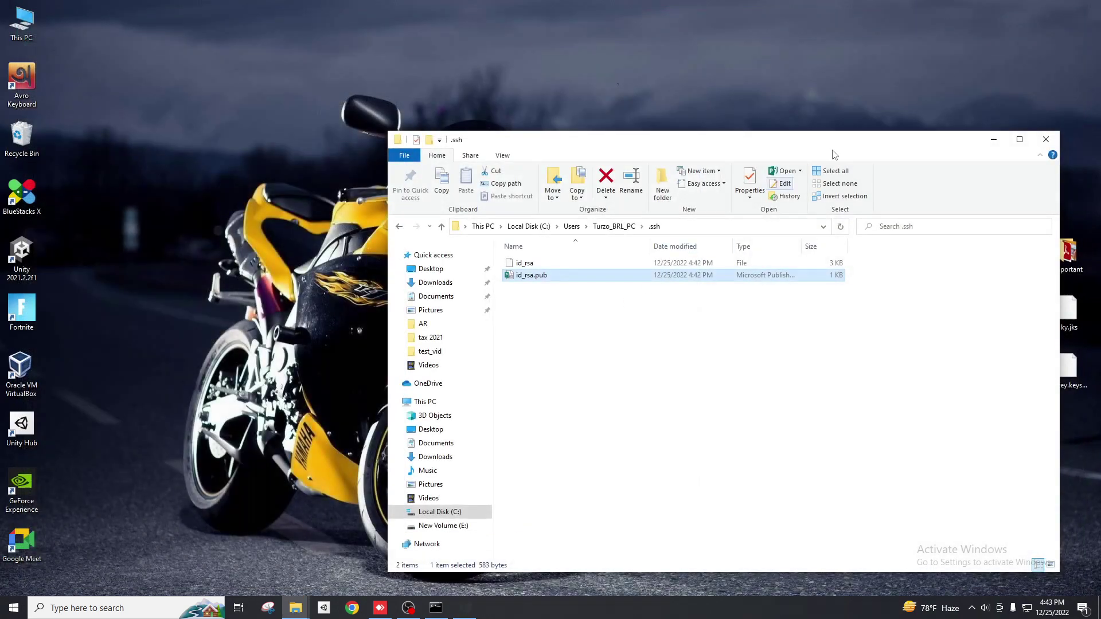
right_click(538, 277)
mouse_move(585, 386)
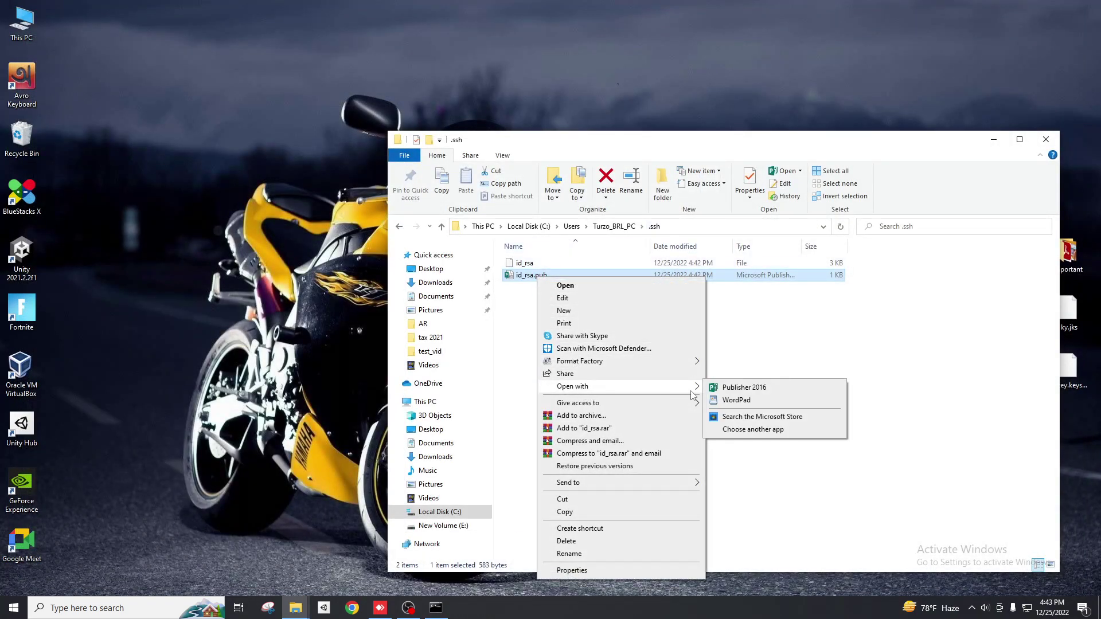
click(735, 400)
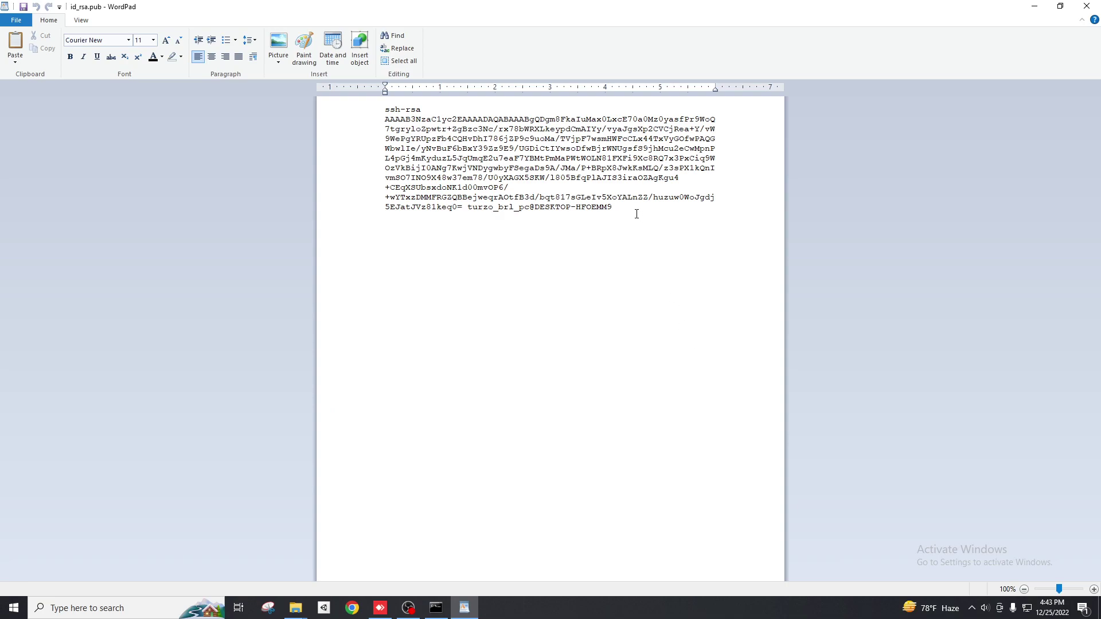
mouse_move(637, 213)
mouse_down()
mouse_move(472, 156)
mouse_move(384, 109)
mouse_up()
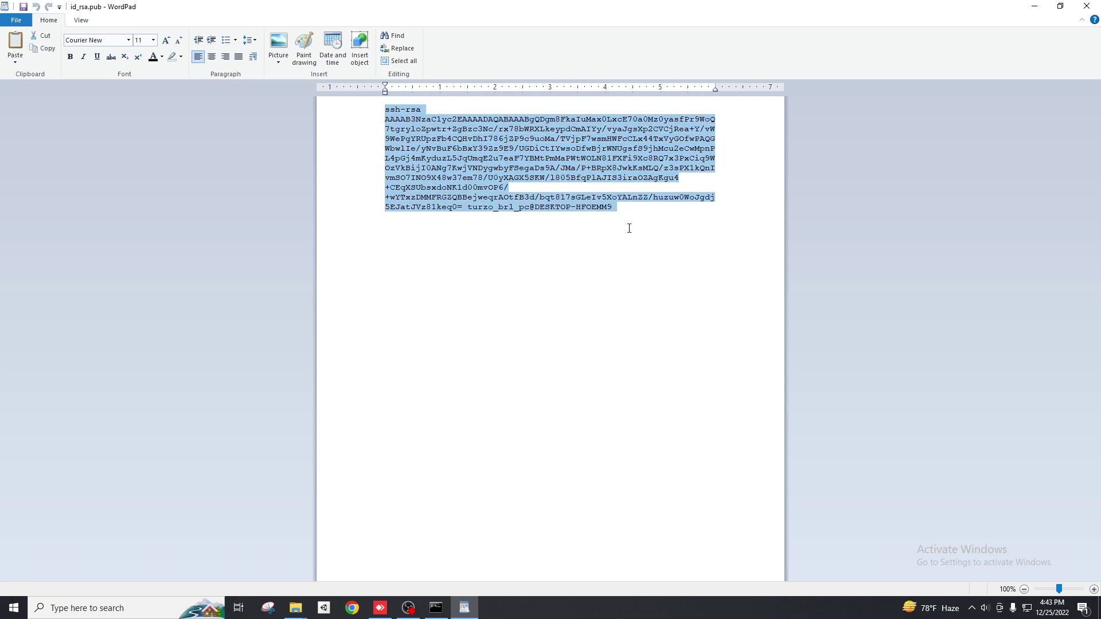
click(626, 208)
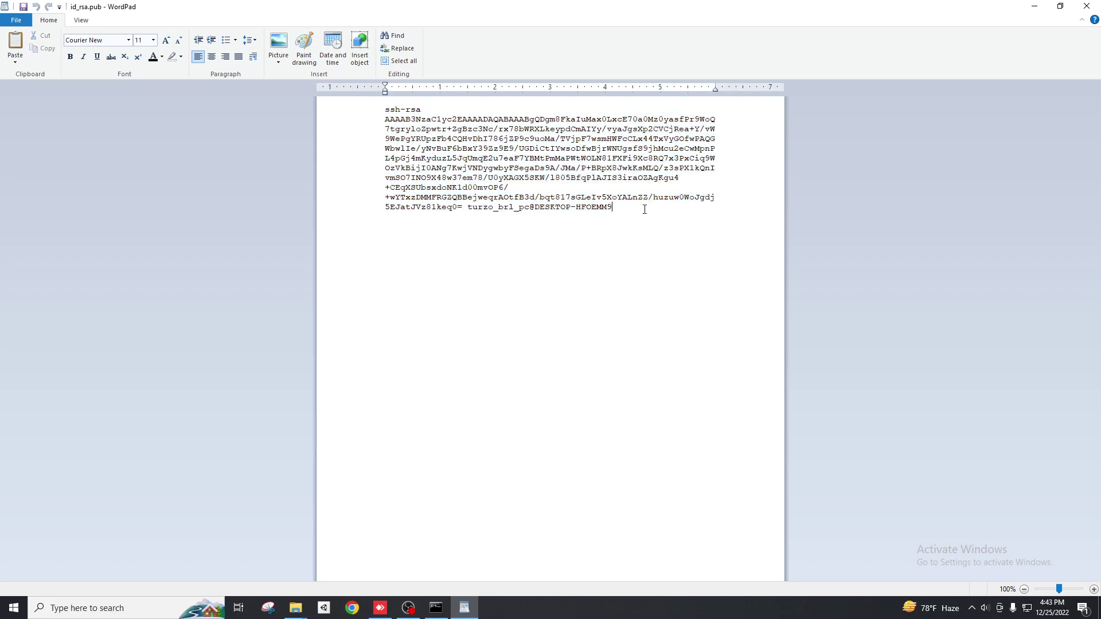
drag(644, 209, 374, 112)
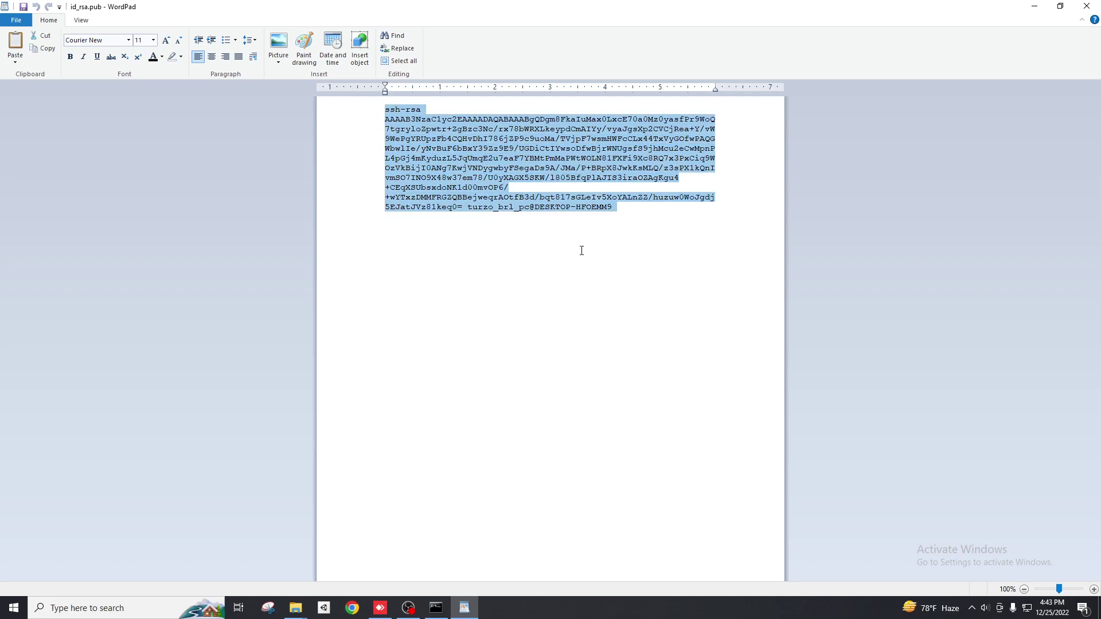
drag(632, 207, 379, 108)
click(628, 209)
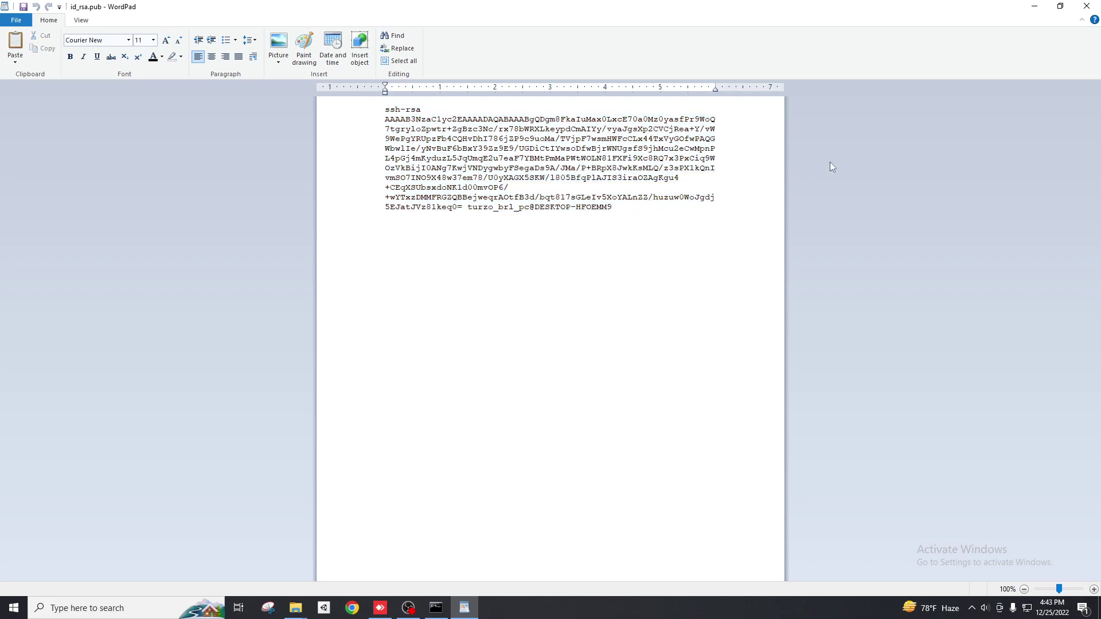